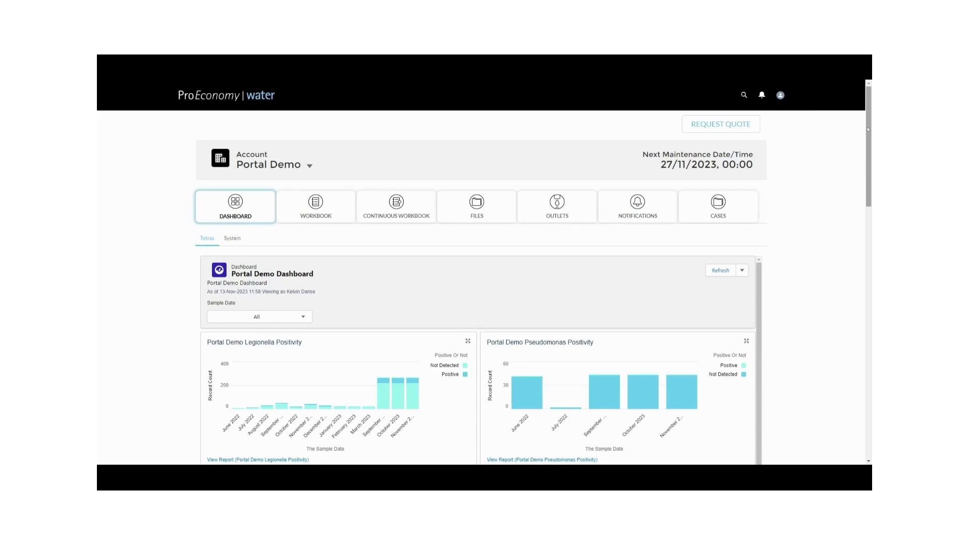
# - Browse the dashboard charts, check the Download option under Refresh, and open the Sampling Workbook
pyautogui.scroll(-3, 866, 163)
pyautogui.moveTo(867, 163); pyautogui.dragTo(845, 314)
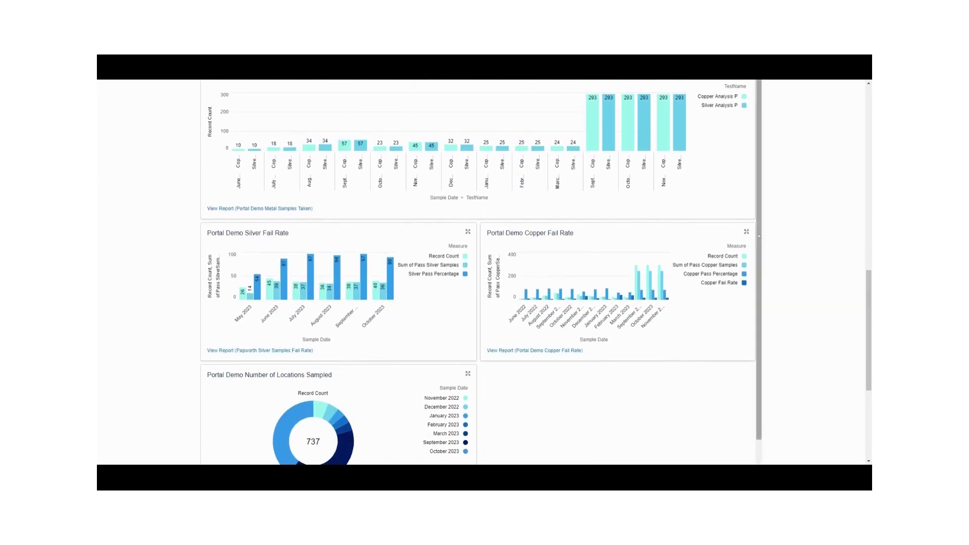
pyautogui.scroll(-1, 740, 244)
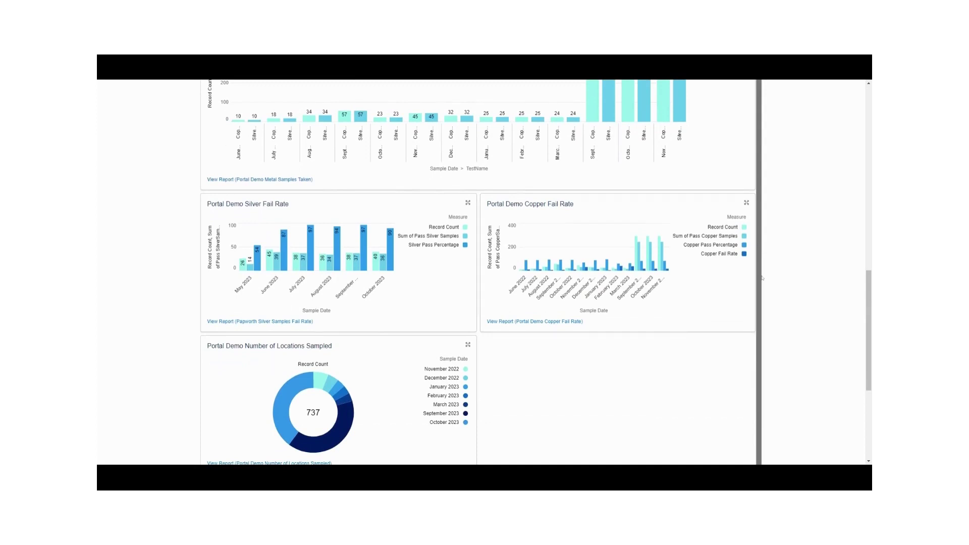
pyautogui.scroll(1, 762, 267)
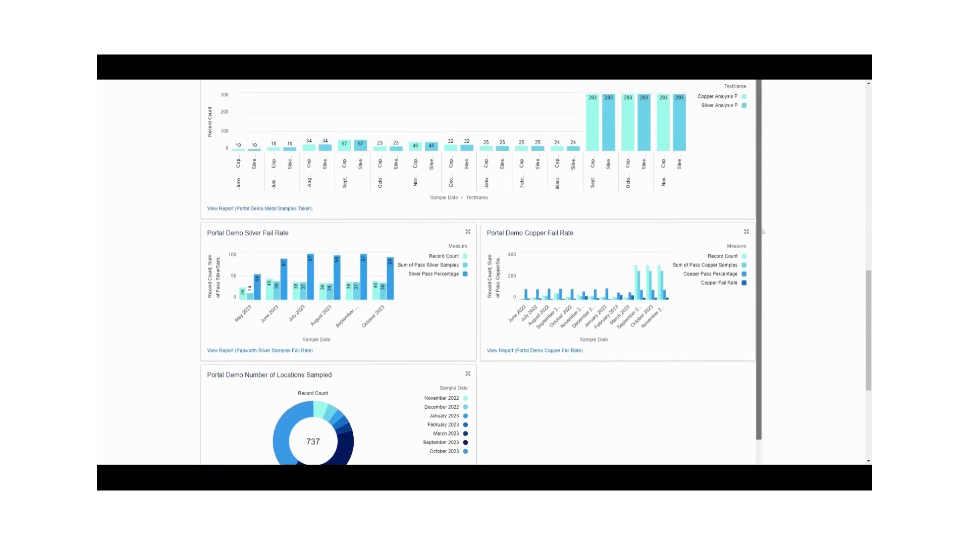
pyautogui.moveTo(865, 320); pyautogui.dragTo(863, 135)
pyautogui.click(742, 270)
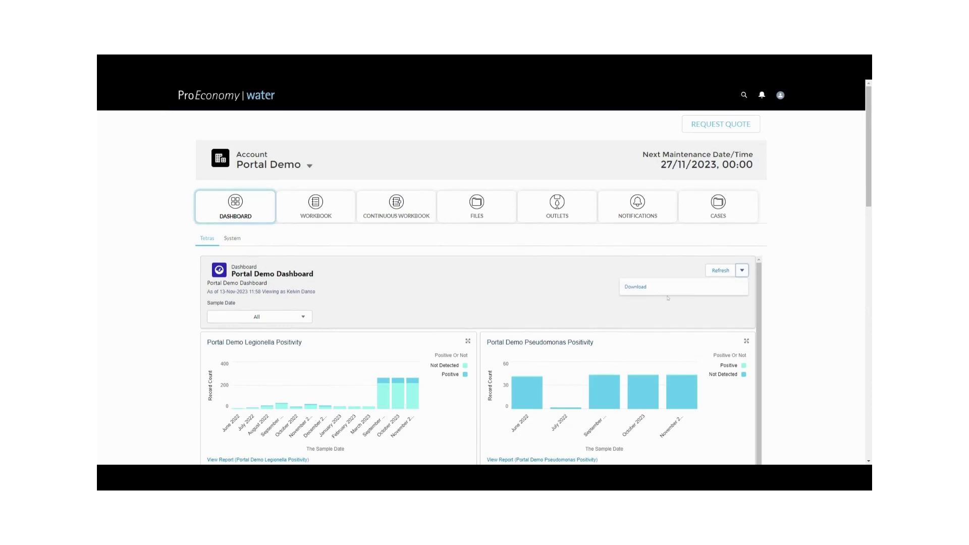
pyautogui.click(316, 207)
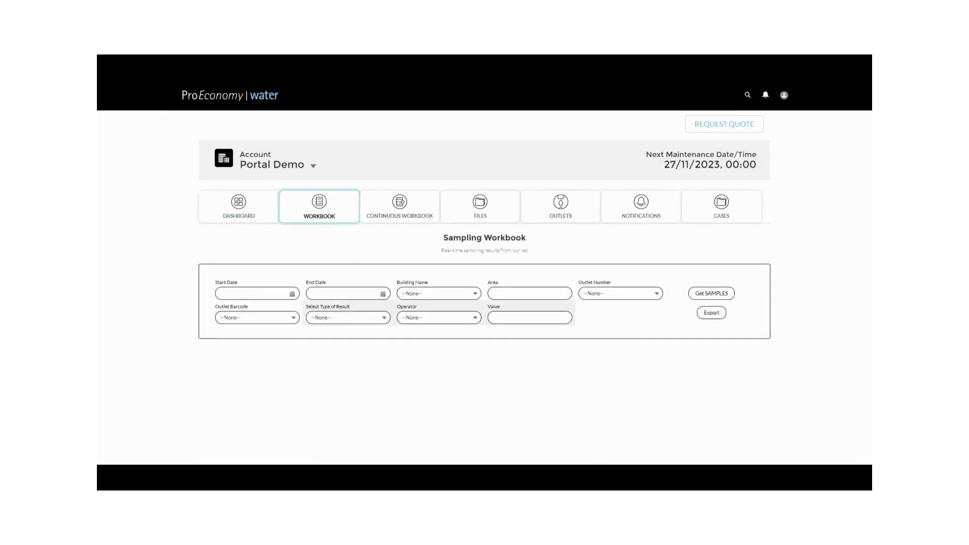
# - Load sampling results for Start Date 14/06/2020 to End Date 01/11/2023
pyautogui.click(252, 293)
pyautogui.write('14/06/2020')
pyautogui.click(343, 294)
pyautogui.write('1/11/2023')
pyautogui.click(711, 293)
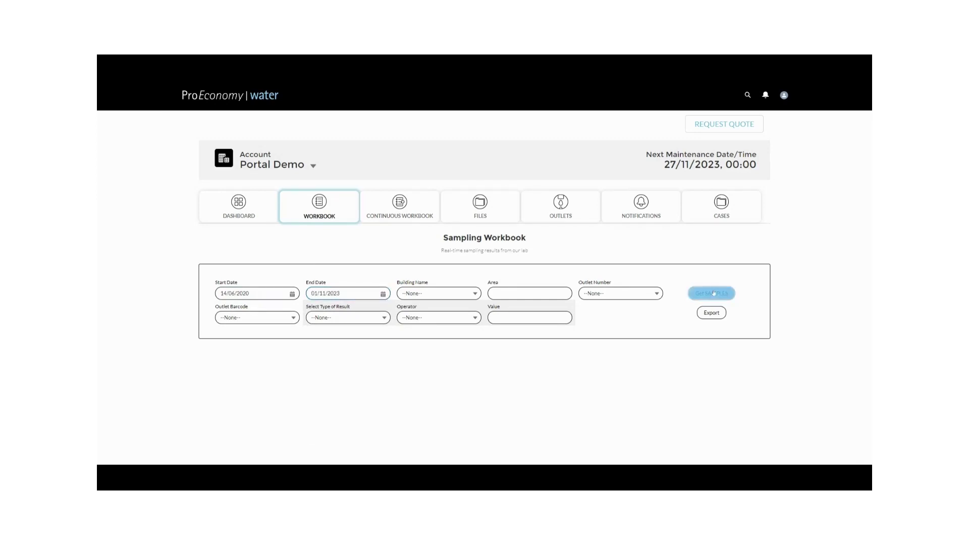
# - Scroll through the colour-coded silver, copper, TVC and Legionella results, and view the Export options without exporting
pyautogui.scroll(-5, 752, 202)
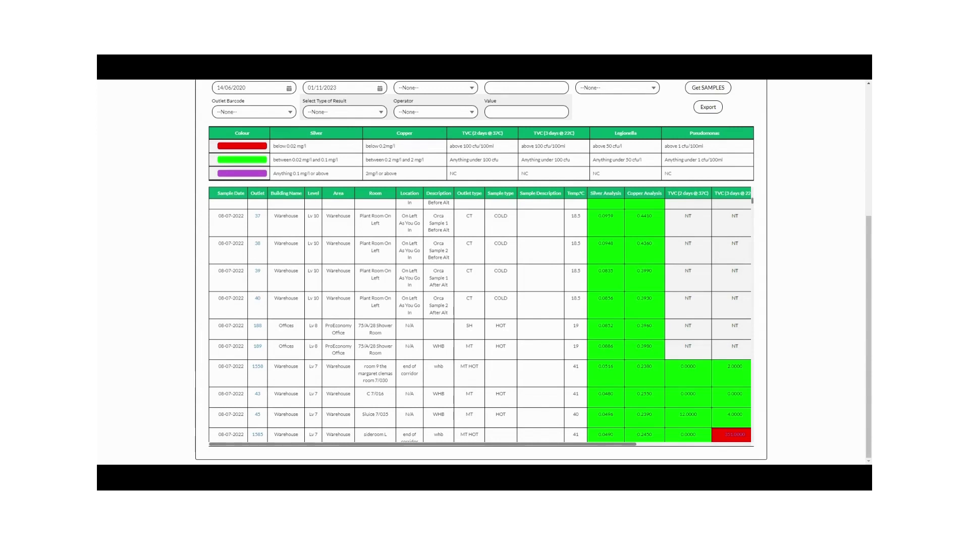
pyautogui.scroll(-2, 479, 318)
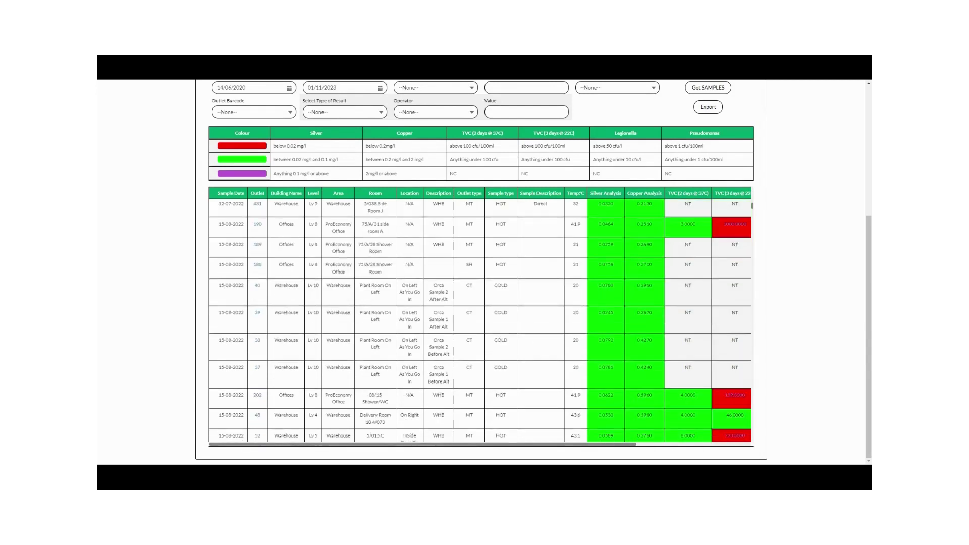
pyautogui.scroll(-1, 479, 320)
pyautogui.scroll(-1, 480, 320)
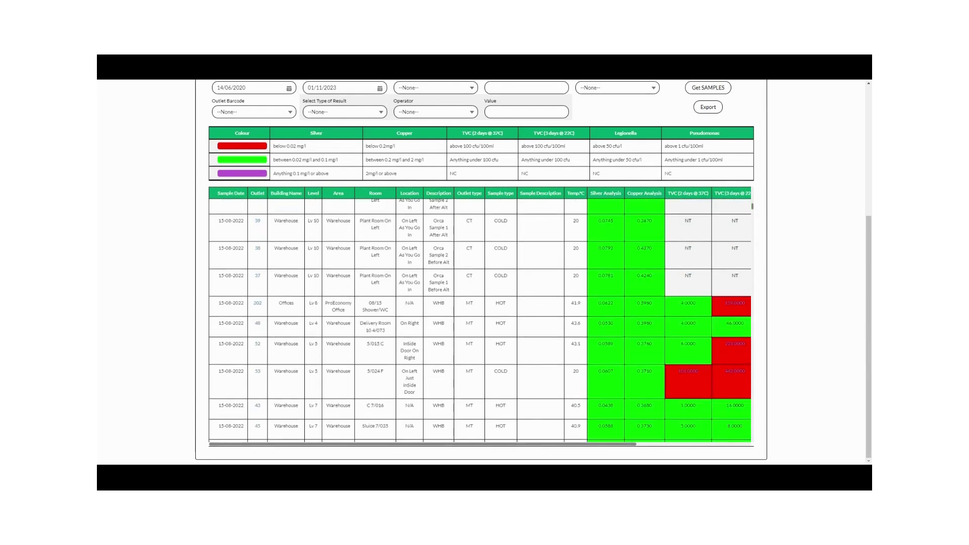
pyautogui.scroll(-4, 479, 321)
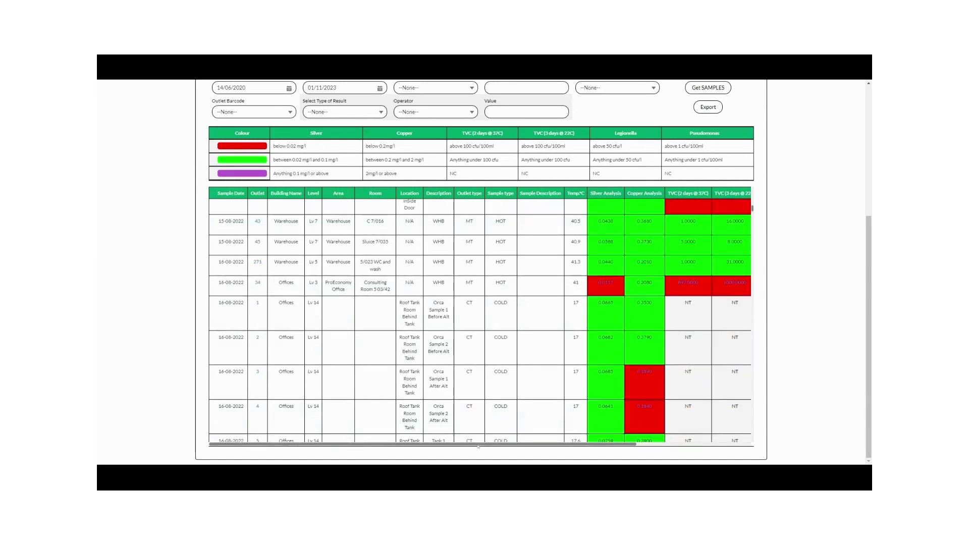
pyautogui.hscroll(3, 556, 448)
pyautogui.hscroll(2, 556, 448)
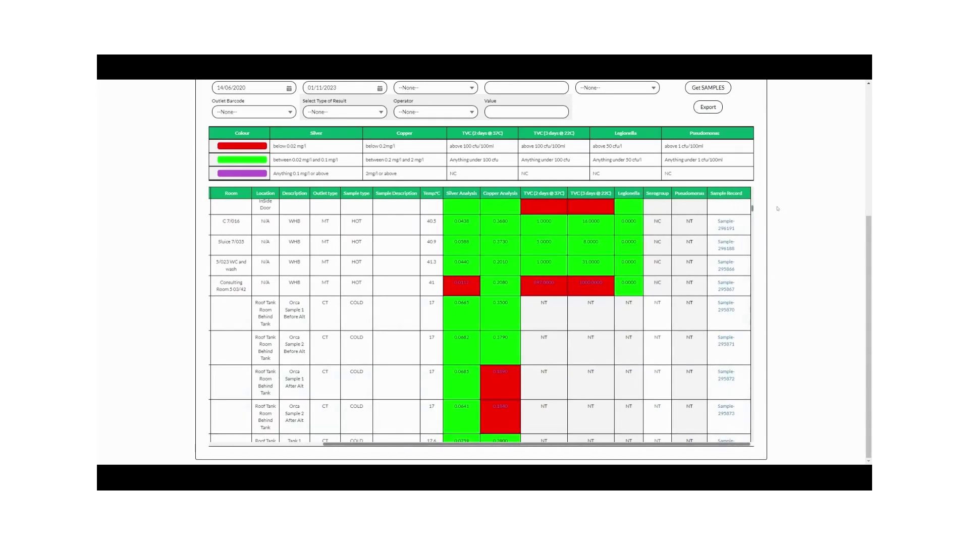
pyautogui.scroll(-10, 753, 209)
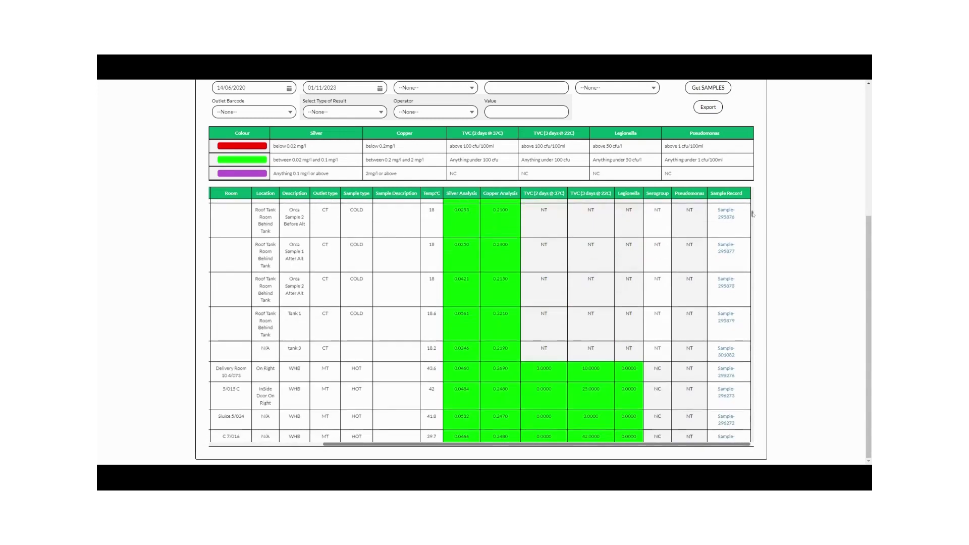
pyautogui.scroll(-5, 752, 215)
pyautogui.scroll(-5, 754, 217)
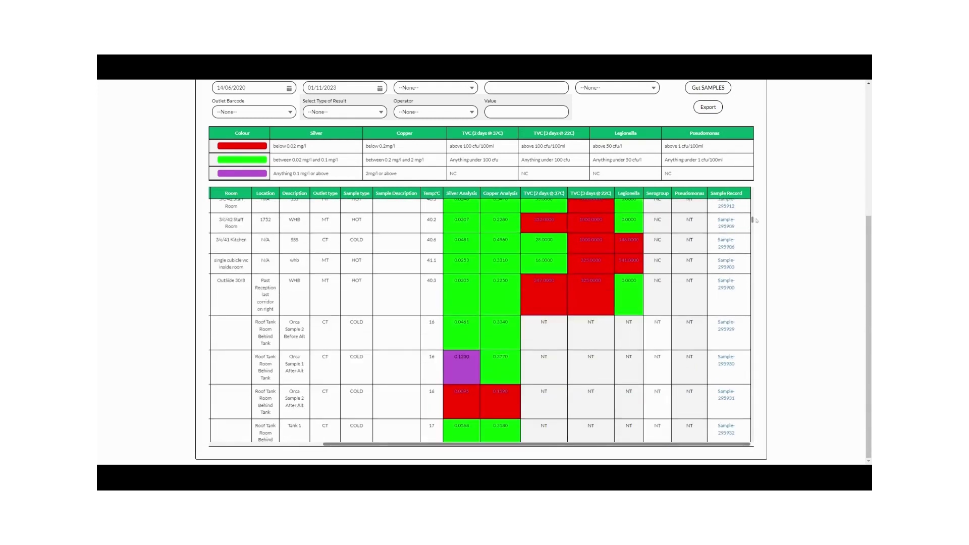
pyautogui.scroll(15, 752, 220)
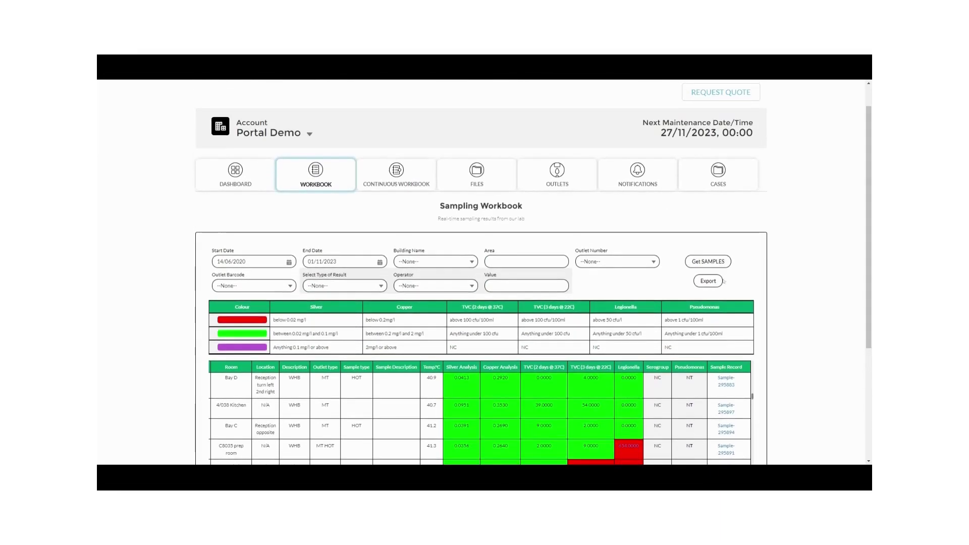
pyautogui.click(716, 283)
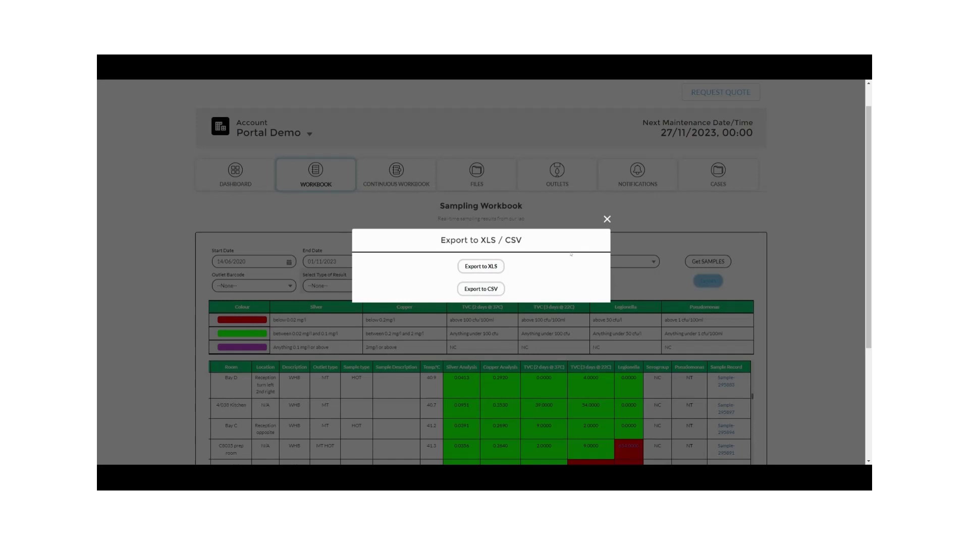
pyautogui.click(606, 220)
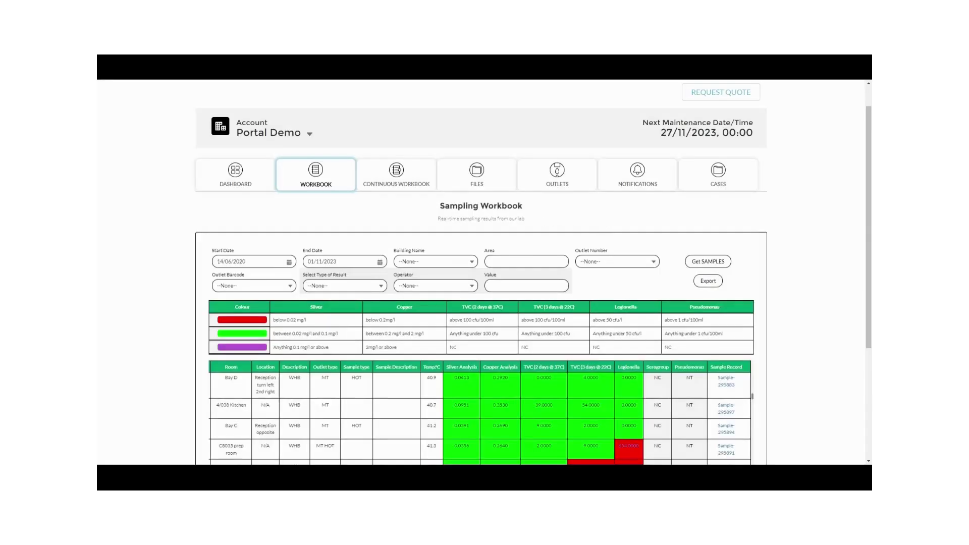
# - Load Continuous Workbook results for 14/06/2020 to 01/11/2023 and scroll right to the 2023 sample dates
pyautogui.click(400, 183)
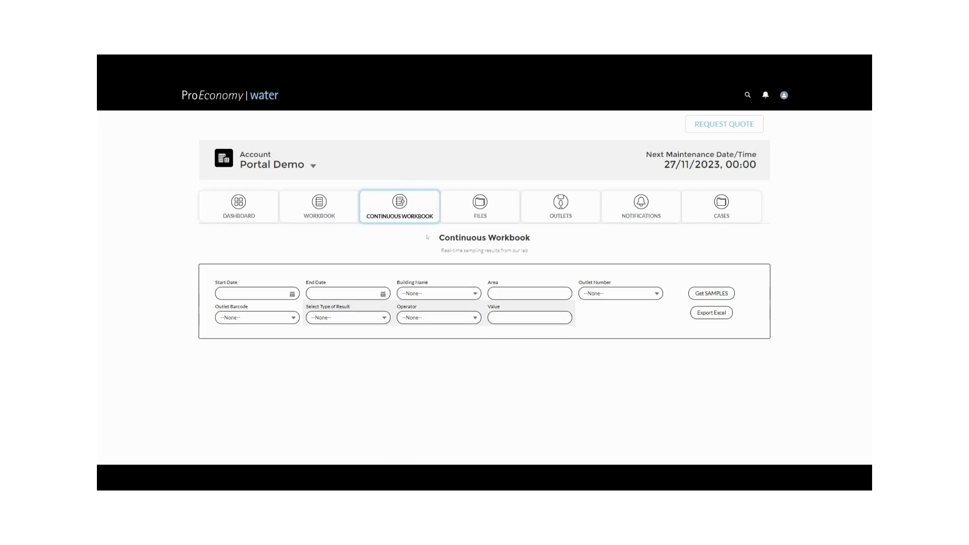
pyautogui.click(252, 294)
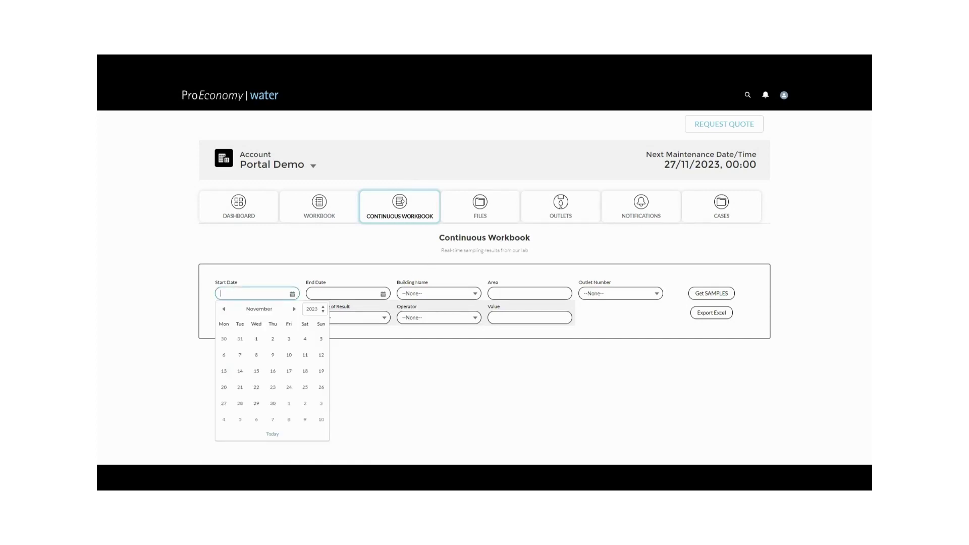
pyautogui.write('14/6/2020')
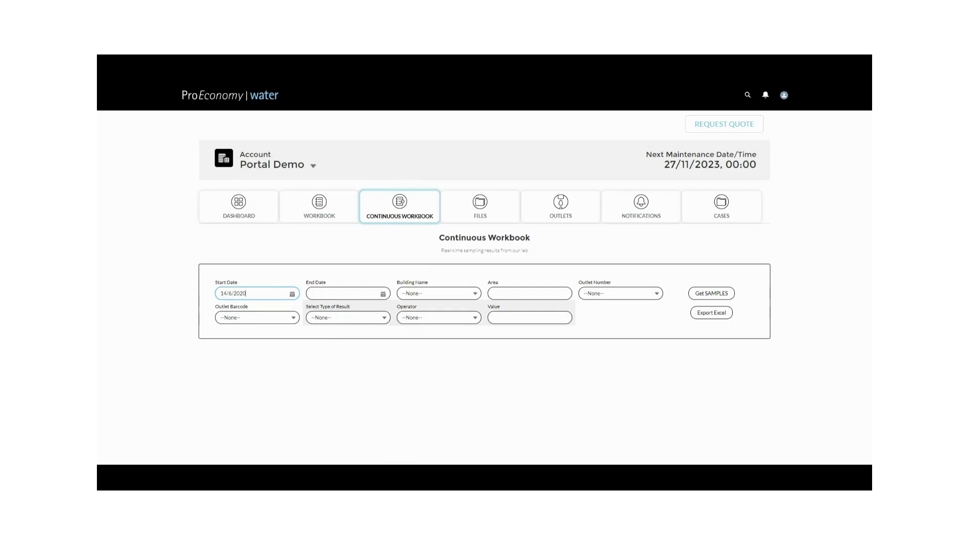
pyautogui.click(343, 293)
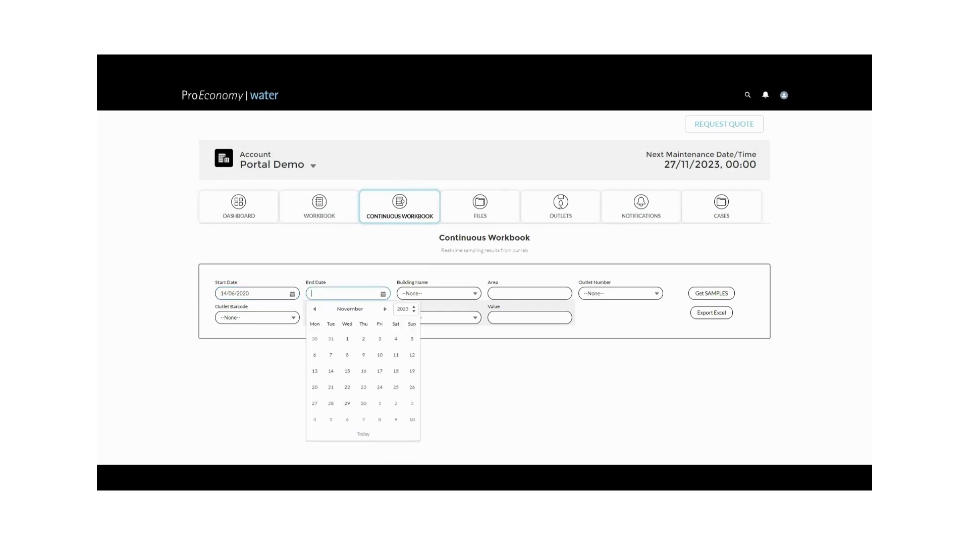
pyautogui.write('1/')
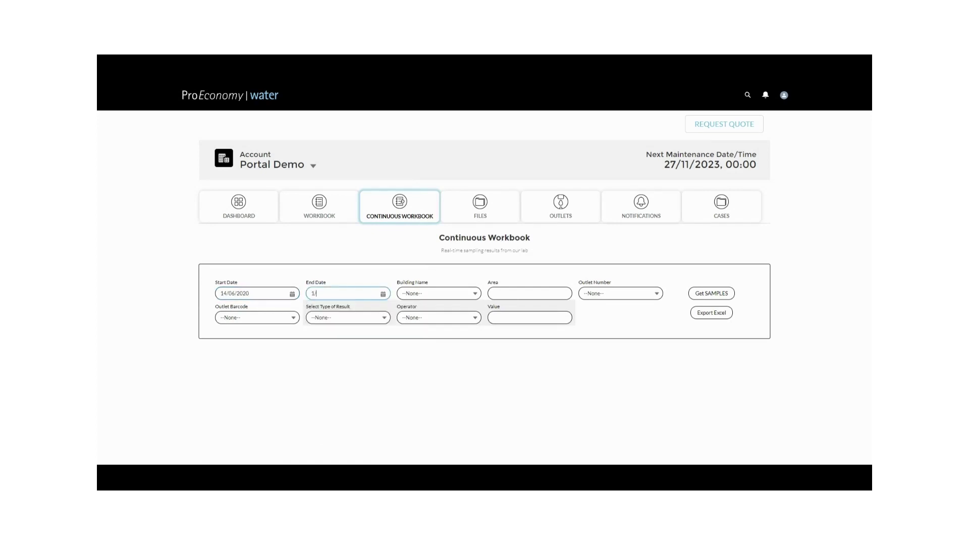
pyautogui.write('11/2023')
pyautogui.click(712, 293)
pyautogui.scroll(-3, 454, 354)
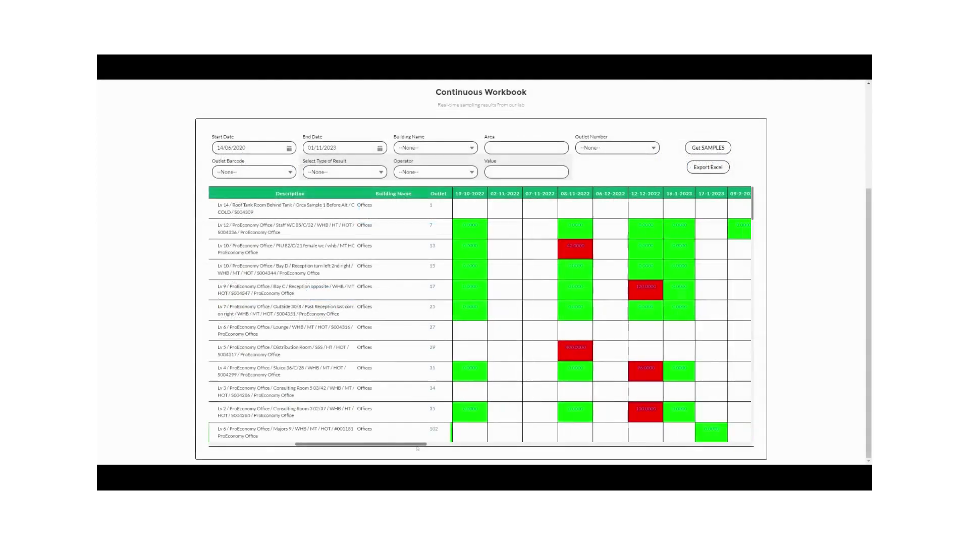
pyautogui.moveTo(439, 446); pyautogui.dragTo(481, 453)
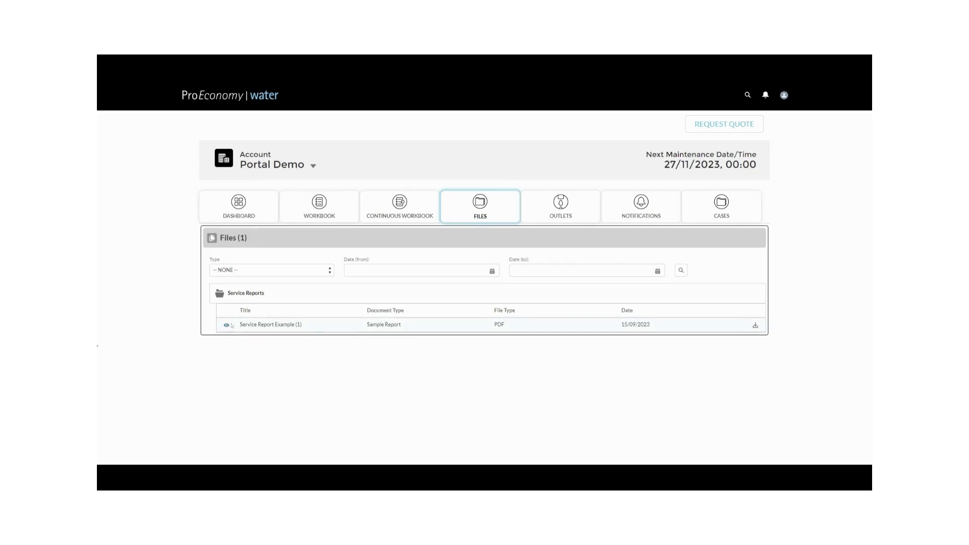
# - Open the list of 1381 outlets and tick the checkboxes for outlets 1 through 7
pyautogui.click(560, 217)
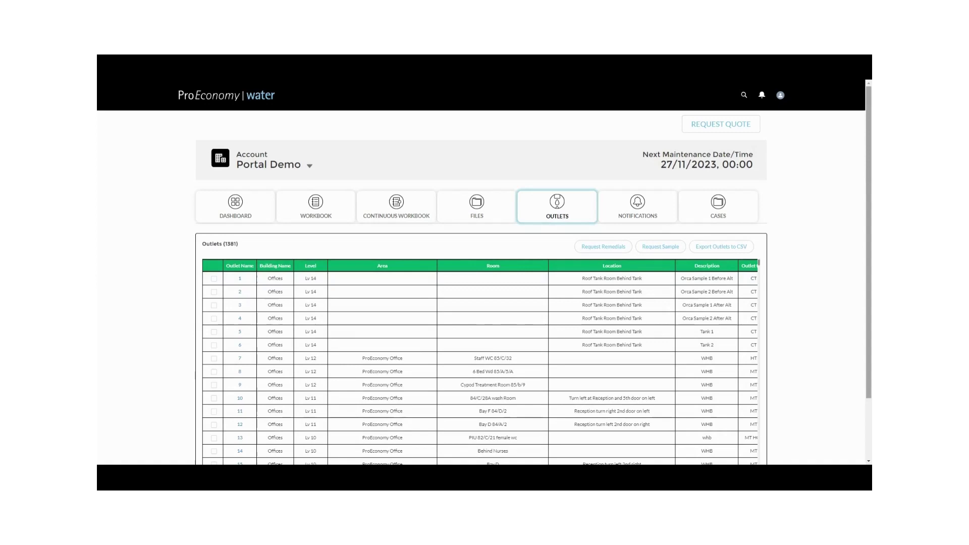
pyautogui.moveTo(869, 171); pyautogui.dragTo(868, 230)
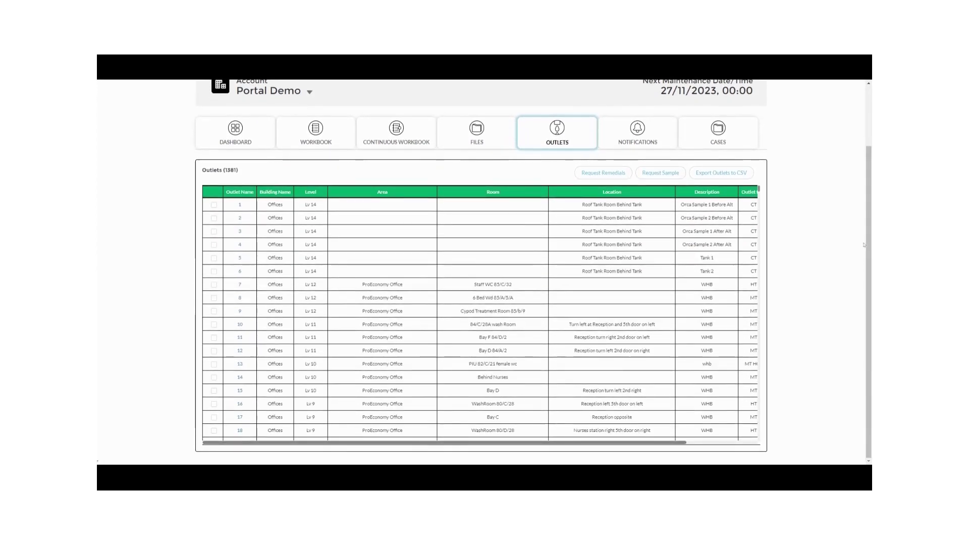
pyautogui.moveTo(758, 188)
pyautogui.mouseDown()
pyautogui.moveTo(759, 208)
pyautogui.moveTo(760, 188)
pyautogui.mouseUp()
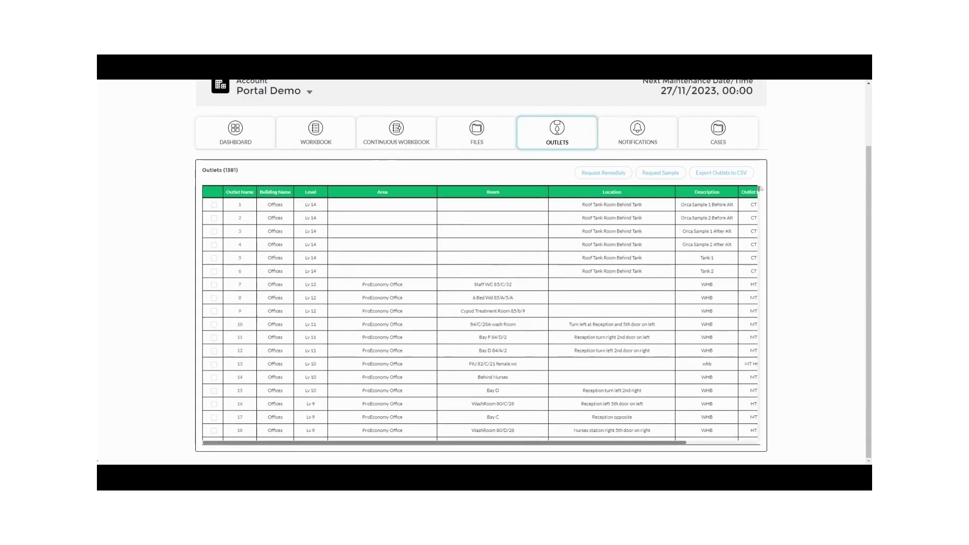
pyautogui.click(214, 205)
pyautogui.click(214, 218)
pyautogui.click(214, 231)
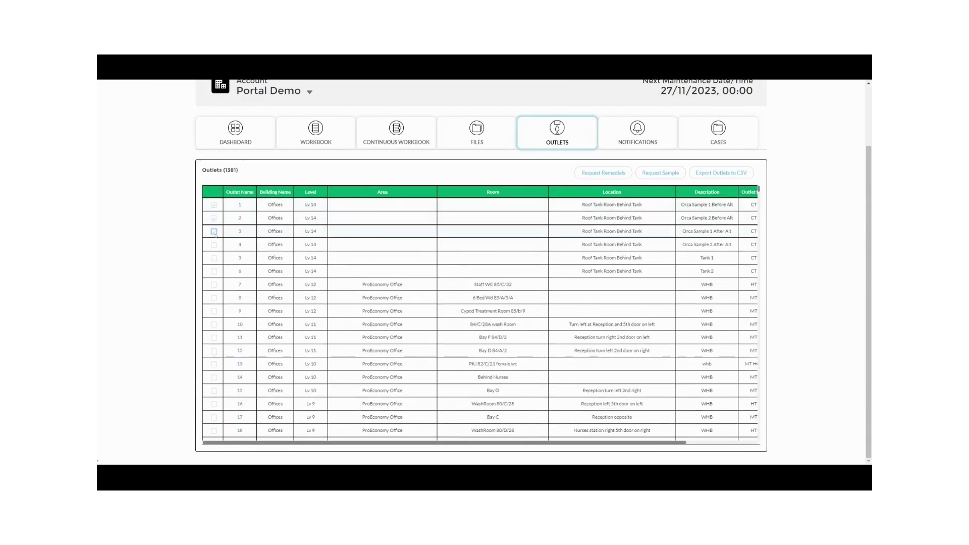
pyautogui.click(214, 245)
pyautogui.click(214, 258)
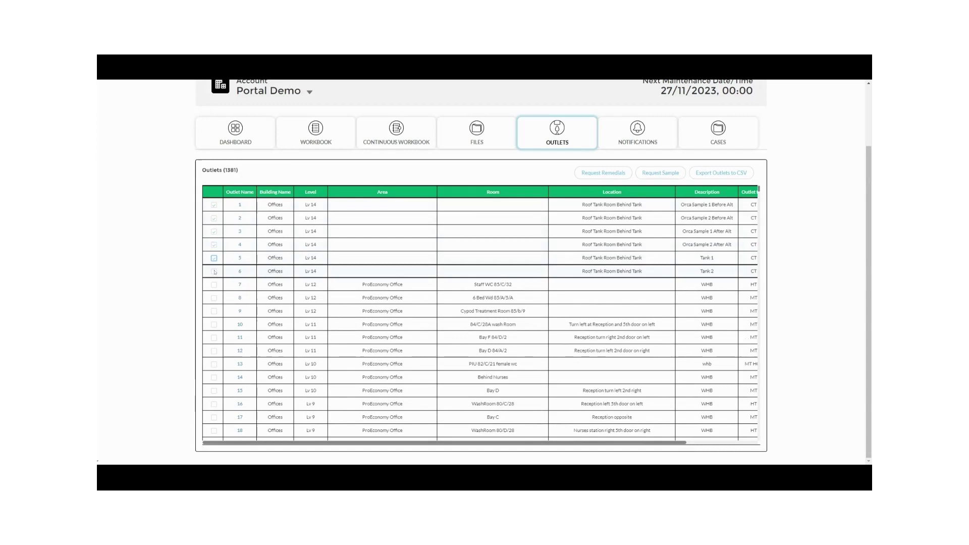
pyautogui.click(214, 272)
pyautogui.click(214, 284)
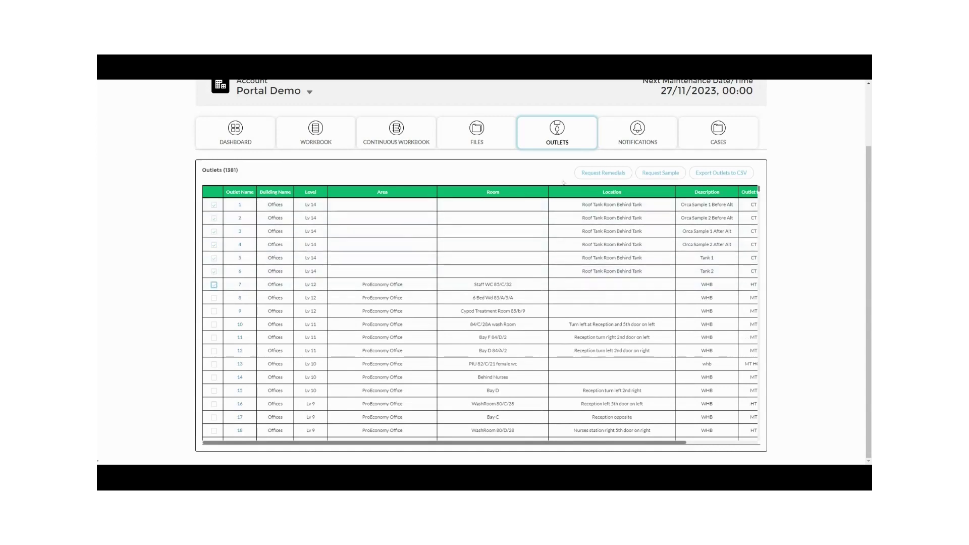
# - Request a remedial quote: temperature monitoring for outlets 1–2, remediation for outlet 4, TMV maintenance for outlet 6
pyautogui.click(596, 174)
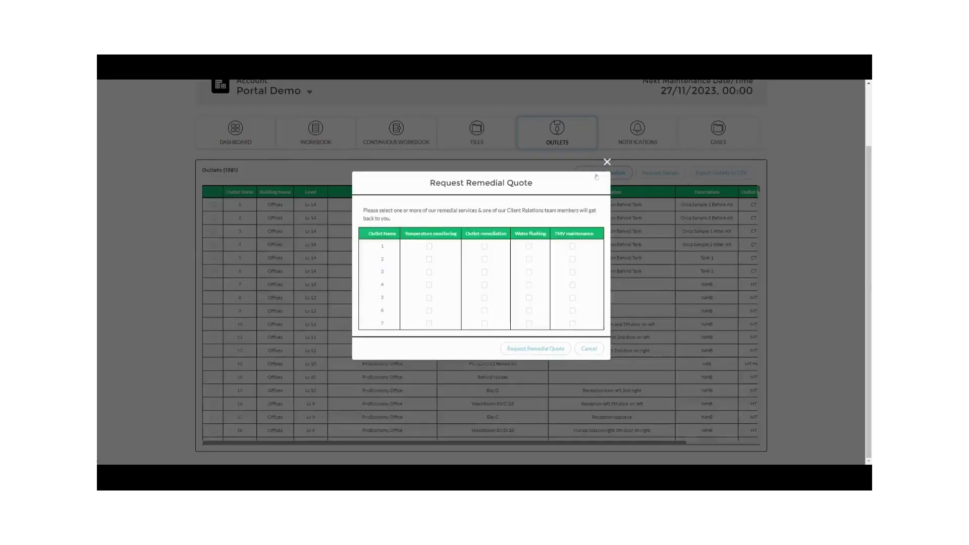
pyautogui.click(429, 247)
pyautogui.click(429, 259)
pyautogui.click(484, 285)
pyautogui.click(573, 312)
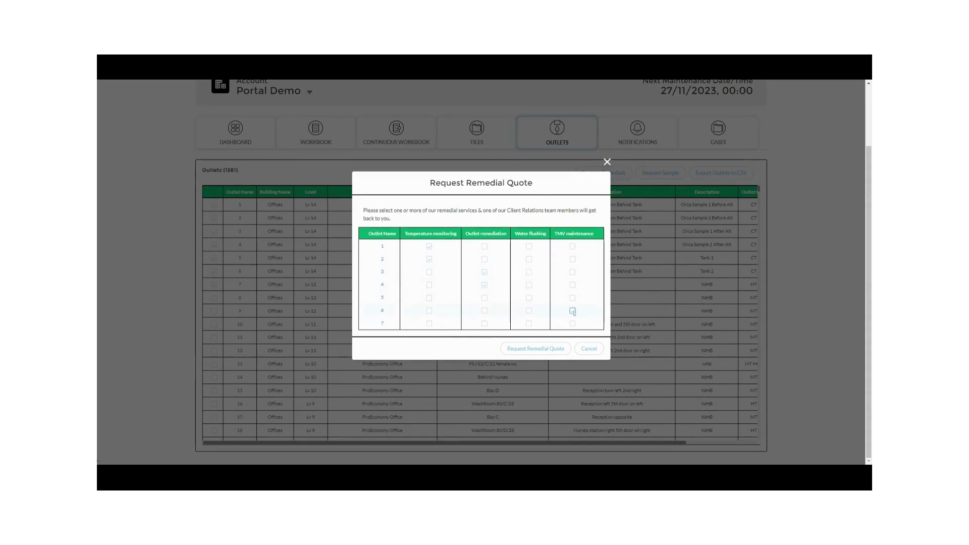
pyautogui.click(536, 348)
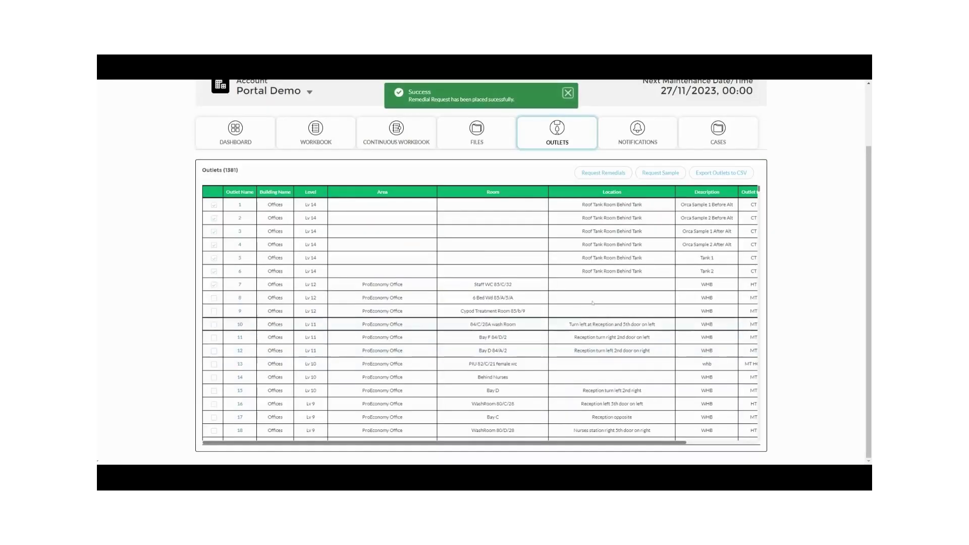
# - Request samples: E.Coli, Legionella, Metals for outlet 2; Metals, Pseudomonas for 4; Pseudomonas for 5; Total Coliforms for 6
pyautogui.click(666, 176)
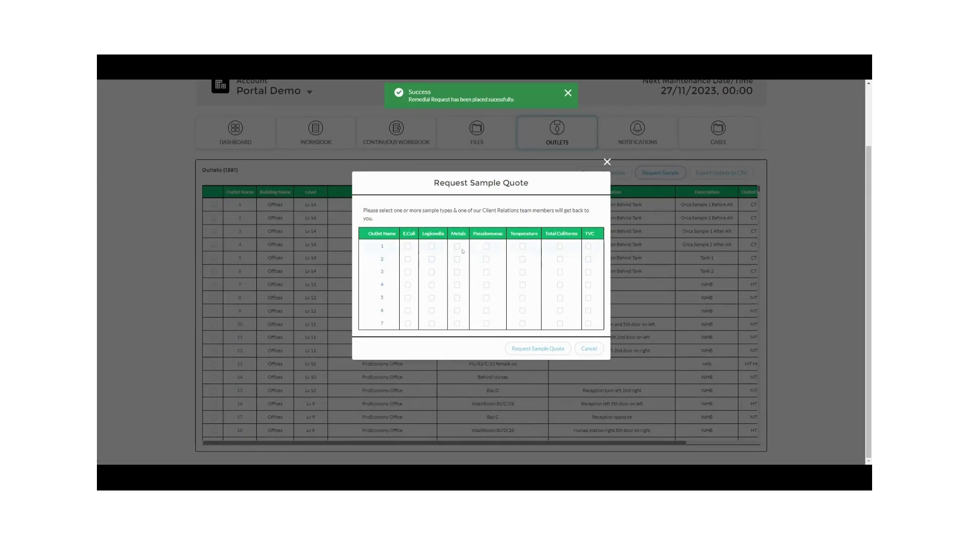
pyautogui.click(408, 259)
pyautogui.click(431, 259)
pyautogui.click(457, 259)
pyautogui.click(457, 285)
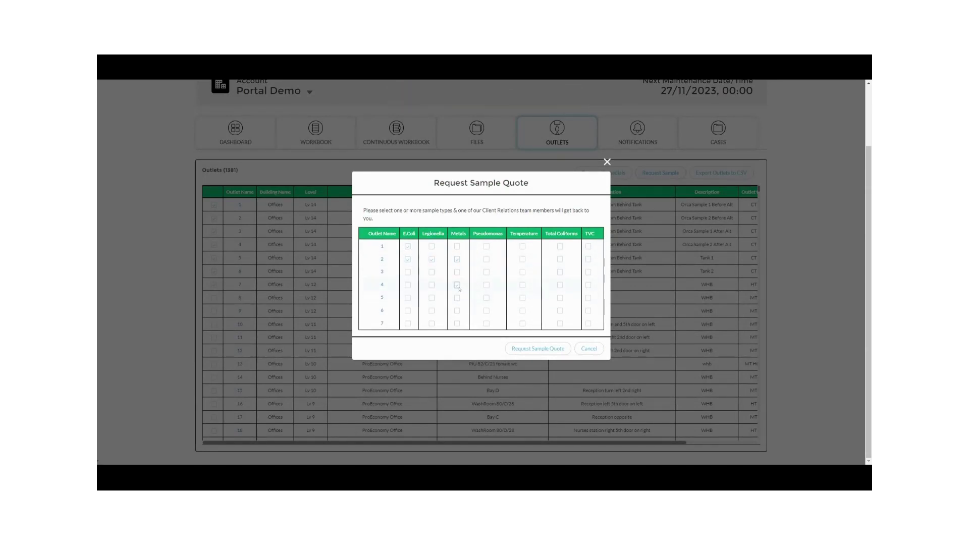
pyautogui.click(485, 285)
pyautogui.click(486, 298)
pyautogui.click(560, 312)
pyautogui.click(537, 349)
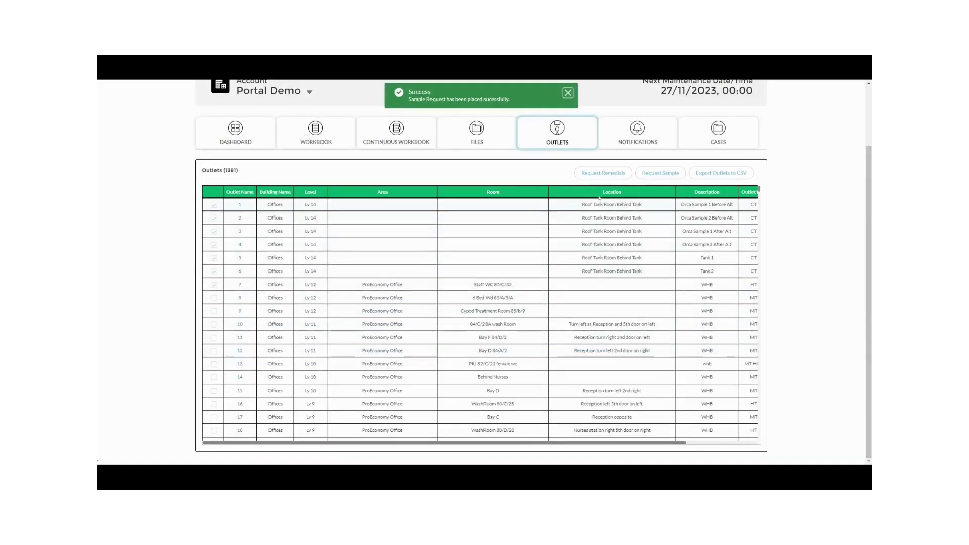
# - Scroll through the Notifications feed of posts and comments, then move to Cases
pyautogui.click(639, 143)
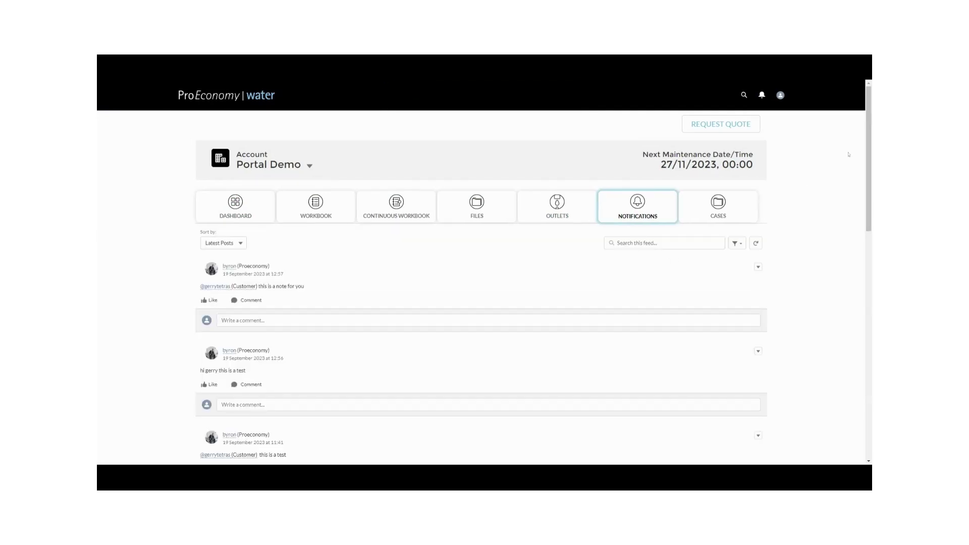
pyautogui.moveTo(870, 138)
pyautogui.mouseDown()
pyautogui.moveTo(865, 290)
pyautogui.moveTo(867, 134)
pyautogui.mouseUp()
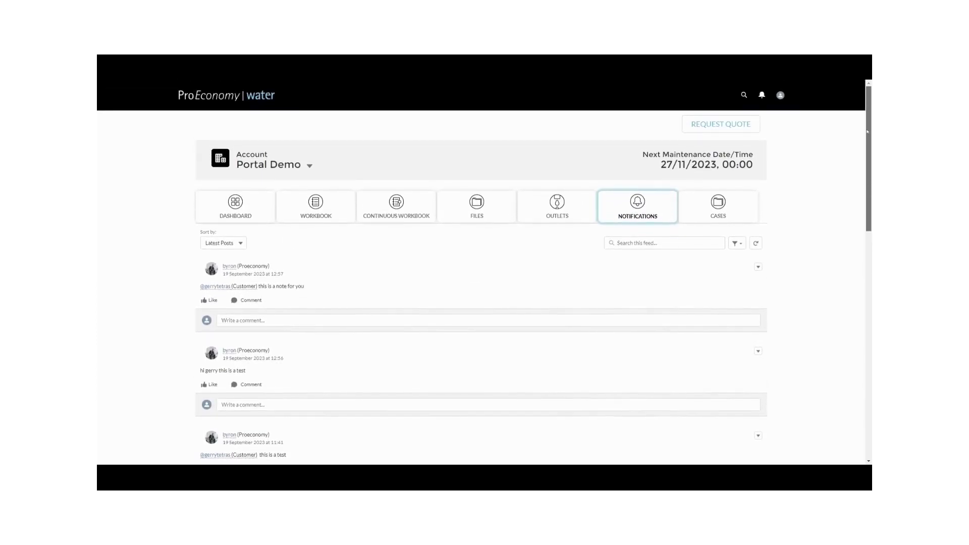
pyautogui.click(725, 214)
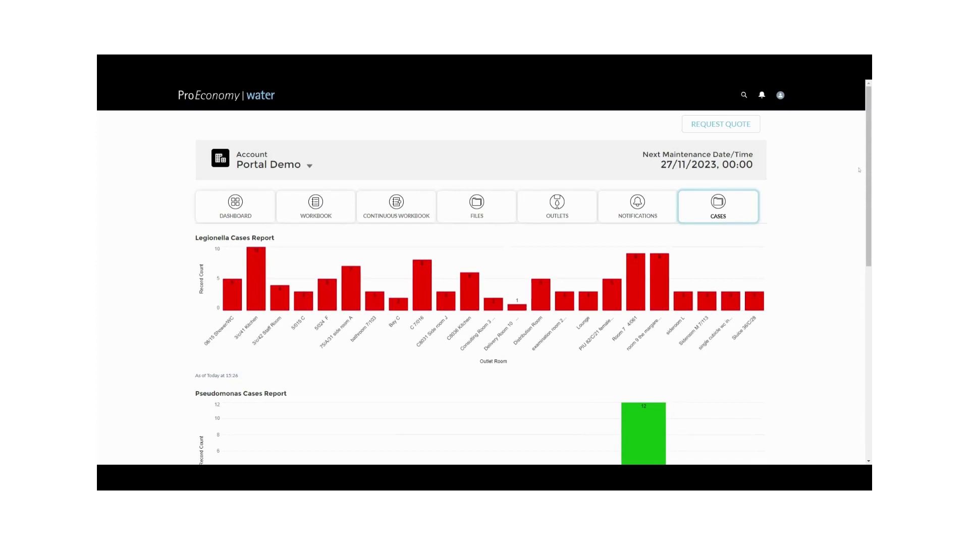
# - Scroll past the Legionella and Pseudomonas cases charts down to the Open Cases table
pyautogui.scroll(-1, 859, 170)
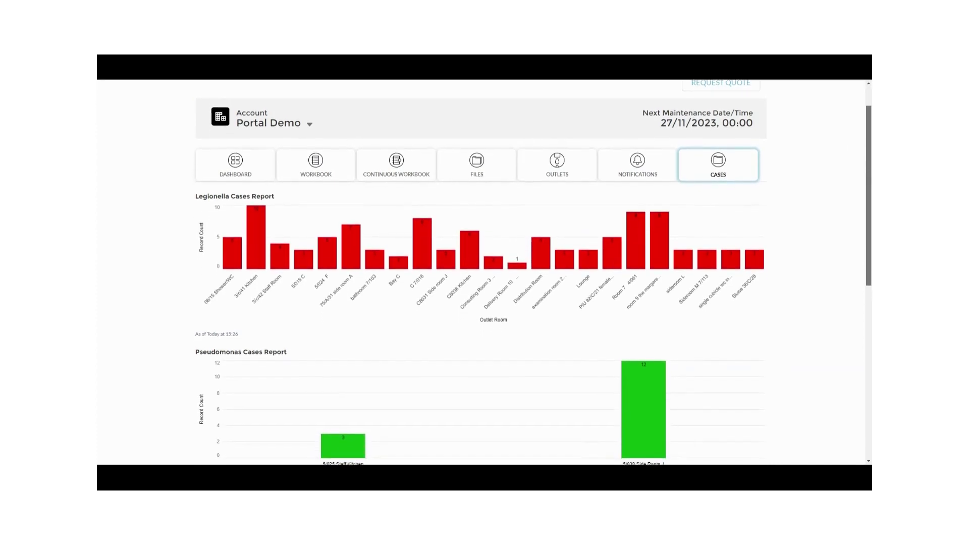
pyautogui.scroll(-2, 859, 220)
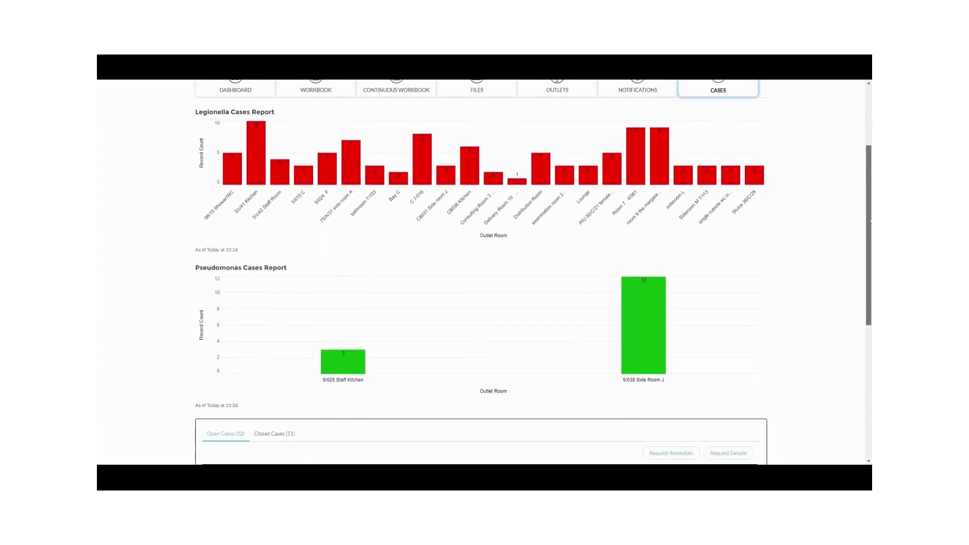
pyautogui.scroll(-3, 482, 272)
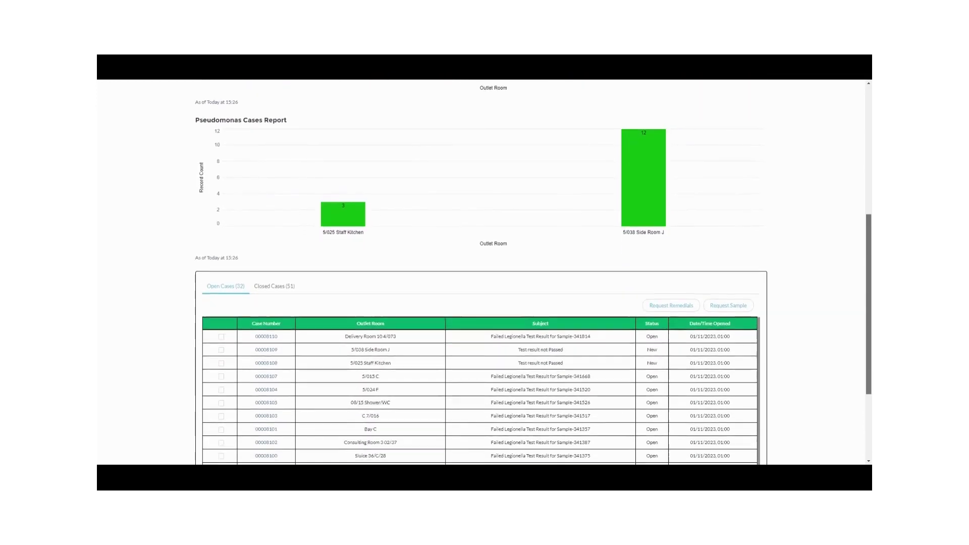
pyautogui.scroll(-2, 868, 339)
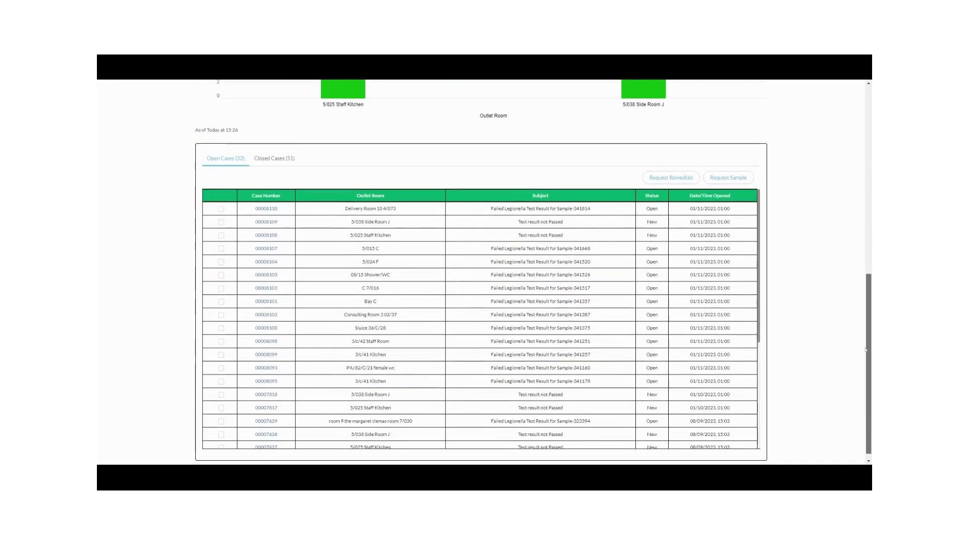
pyautogui.moveTo(758, 260); pyautogui.dragTo(756, 214)
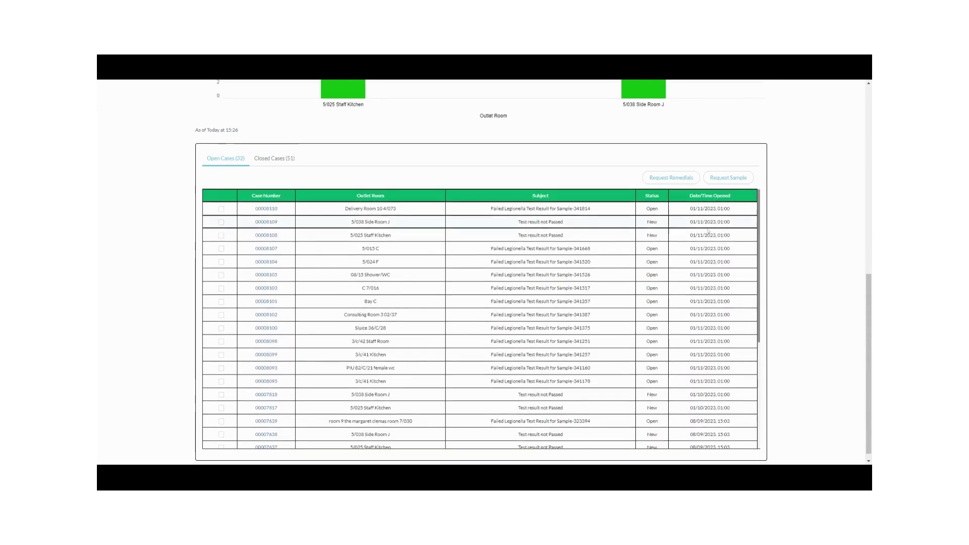
# - Tick the first five open cases in the list
pyautogui.click(221, 209)
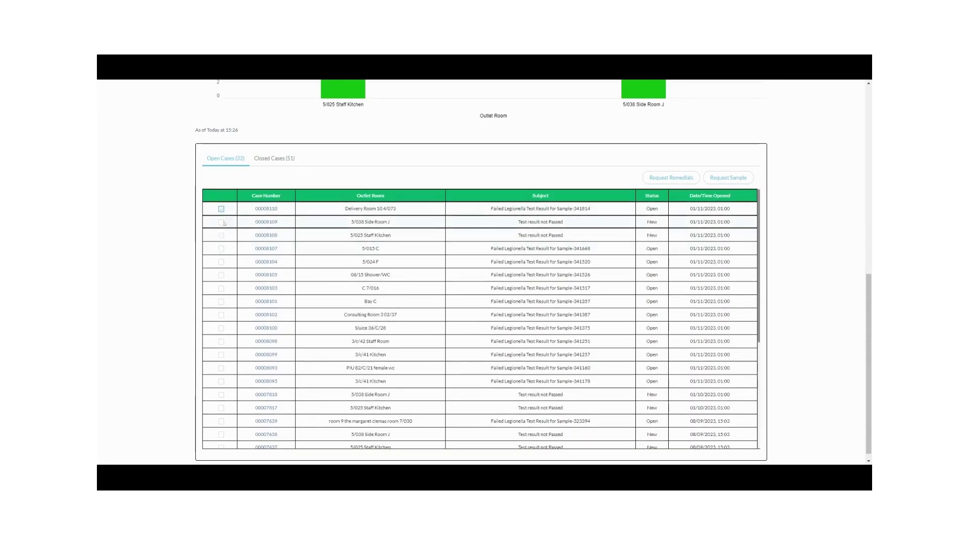
pyautogui.click(221, 222)
pyautogui.click(221, 235)
pyautogui.click(221, 249)
pyautogui.click(221, 261)
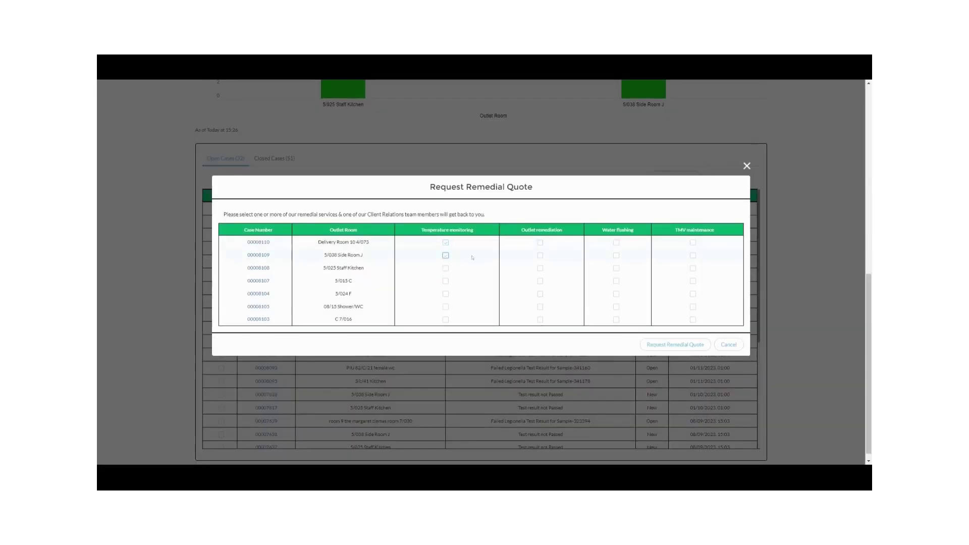
# - Submit a remedial quote with outlet remediation for cases 2 and 3 and TMV maintenance for case 3
pyautogui.click(540, 255)
pyautogui.click(540, 268)
pyautogui.click(692, 269)
pyautogui.click(677, 347)
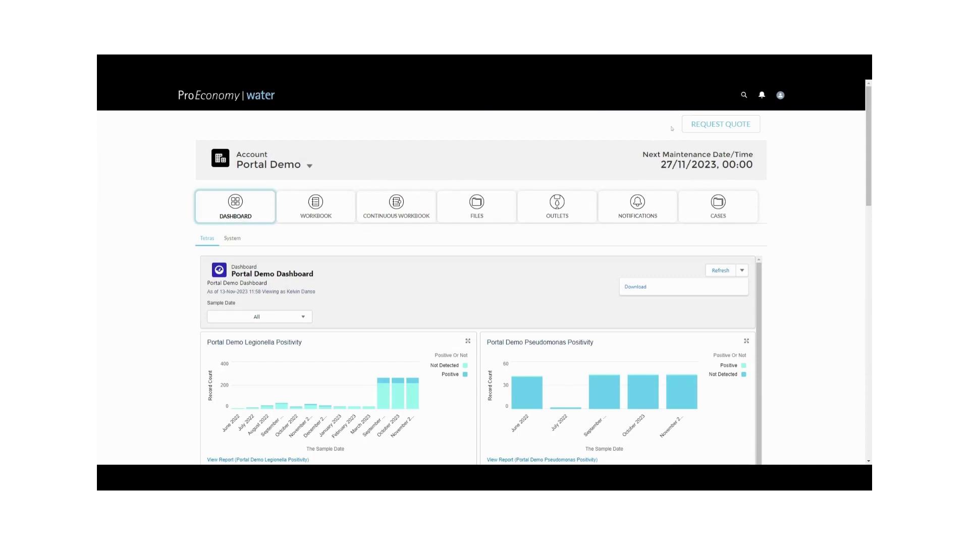
# - Begin a new quote request, choose Orca System as the quote type, and continue
pyautogui.click(712, 126)
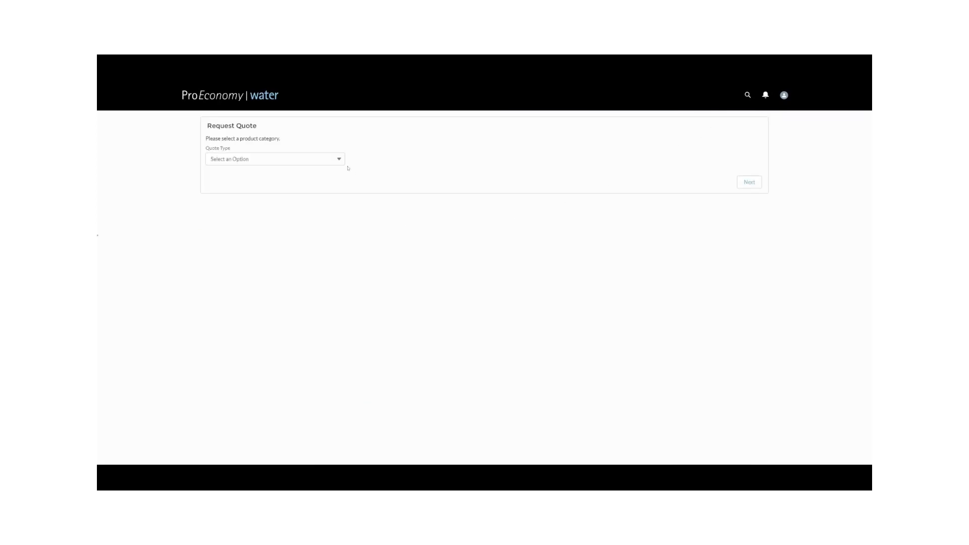
pyautogui.click(343, 160)
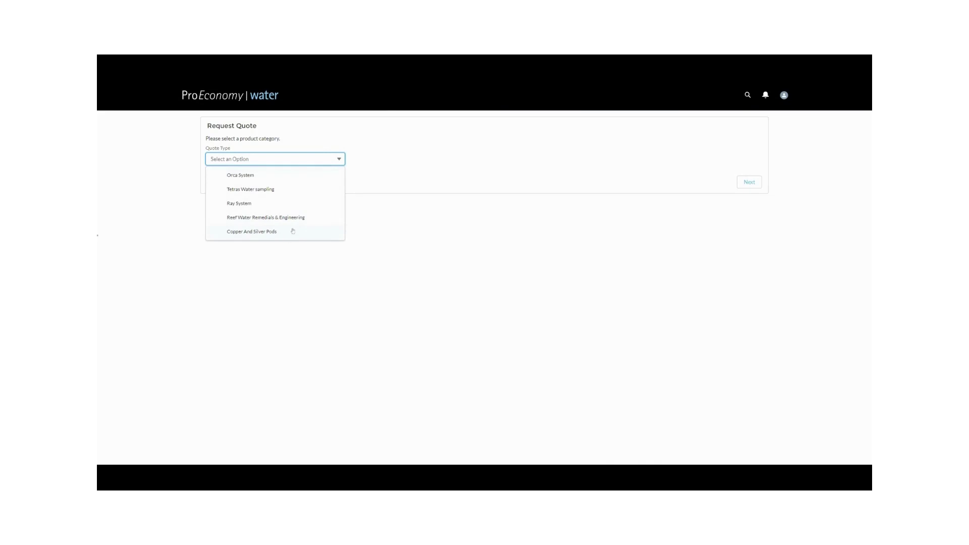
pyautogui.click(290, 177)
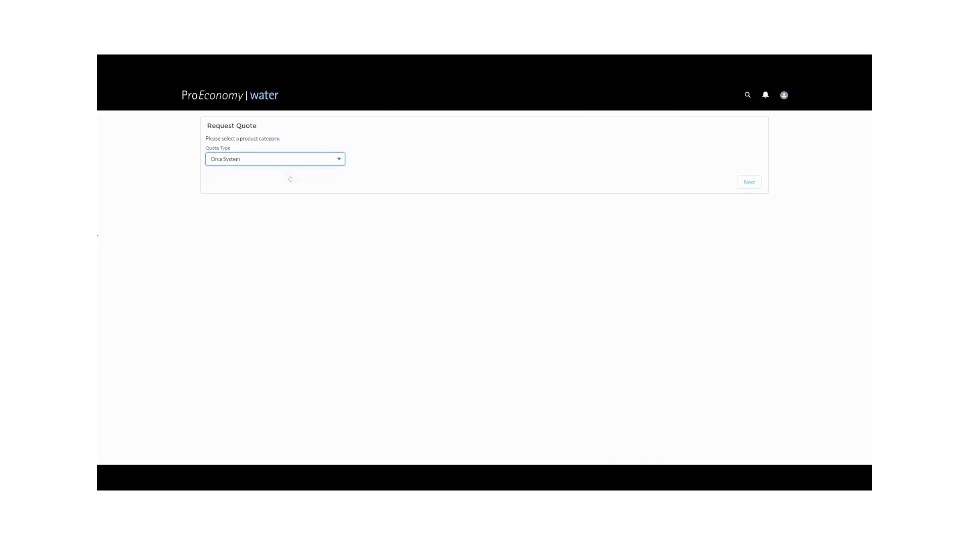
pyautogui.click(746, 186)
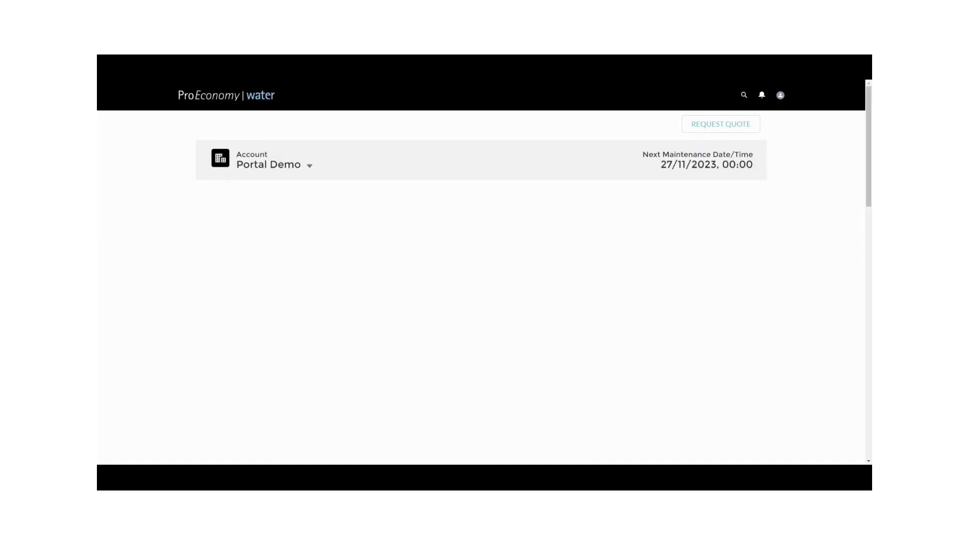